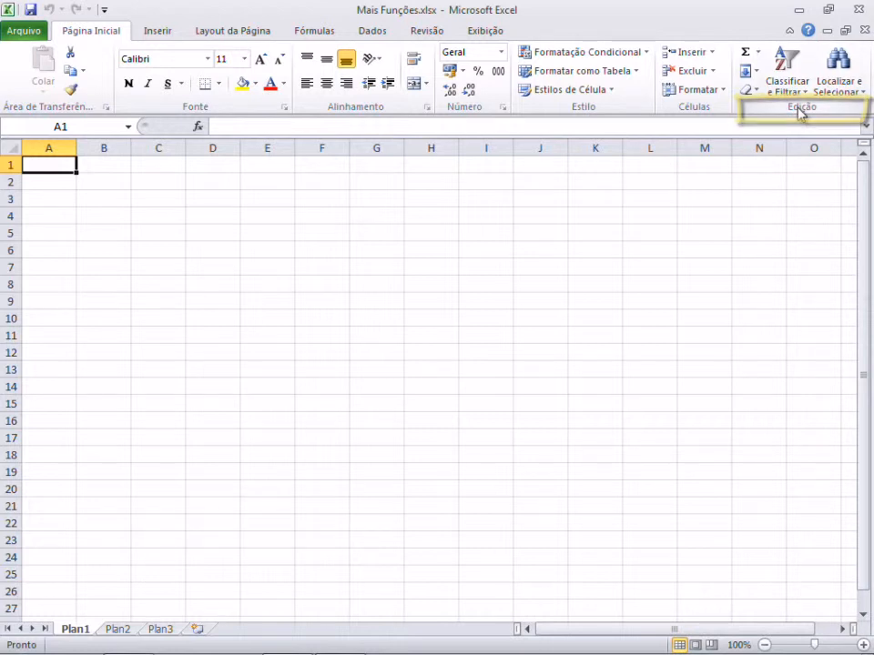
left_click(758, 53)
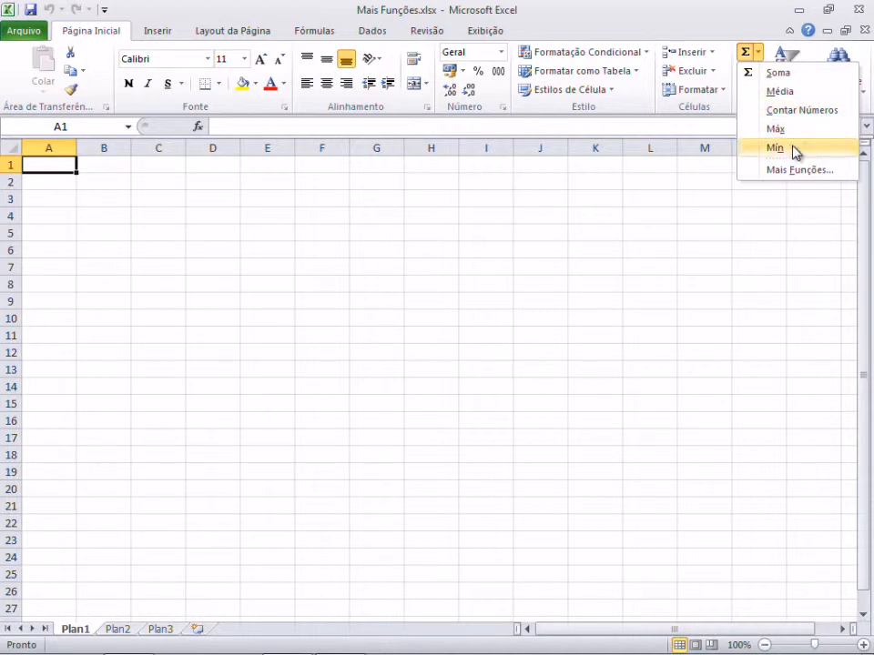
left_click(704, 180)
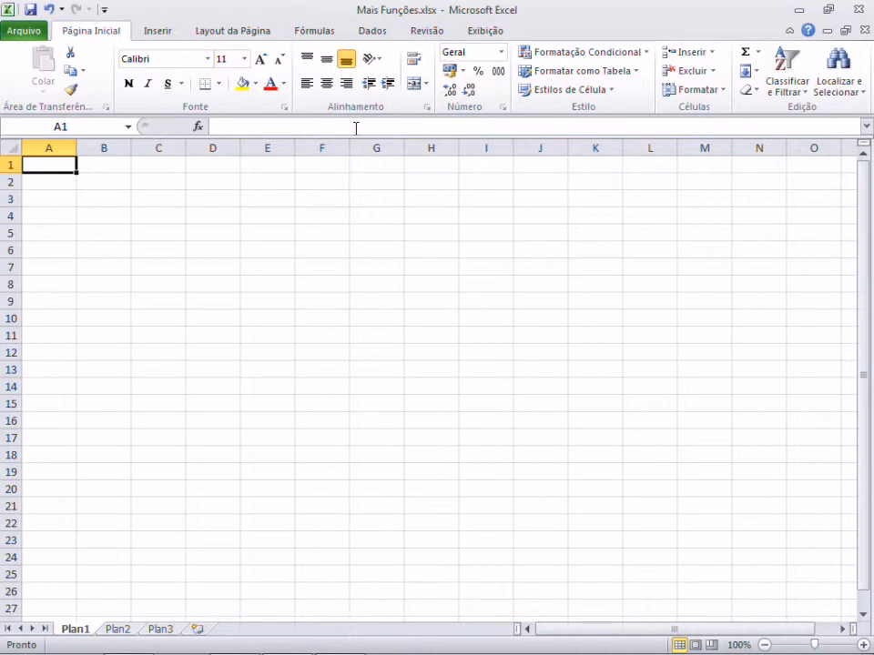
Search the function library for "Pagamentos" and insert the PGTO function in cell A1.
left_click(310, 34)
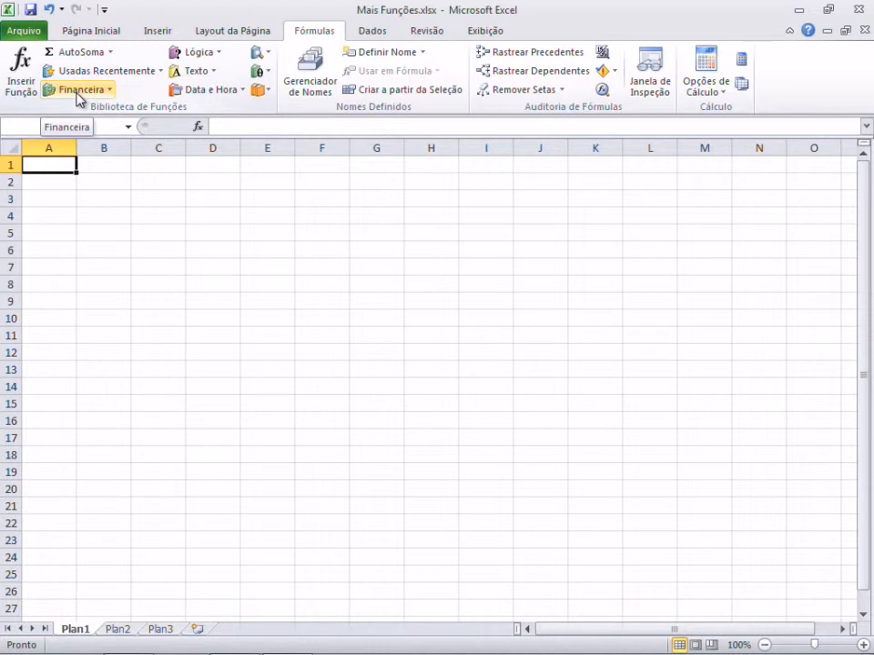
left_click(23, 73)
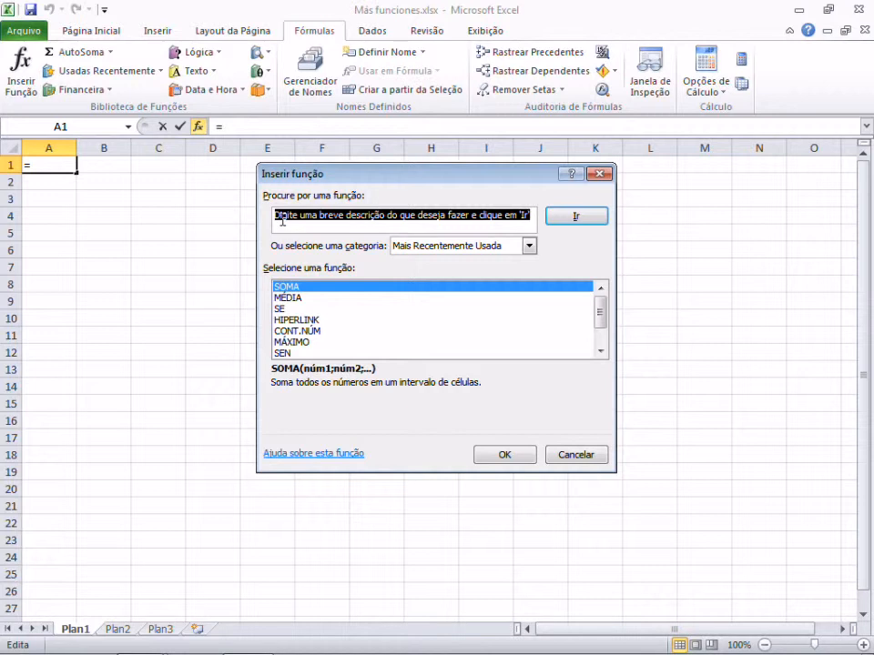
type("Pagamentos")
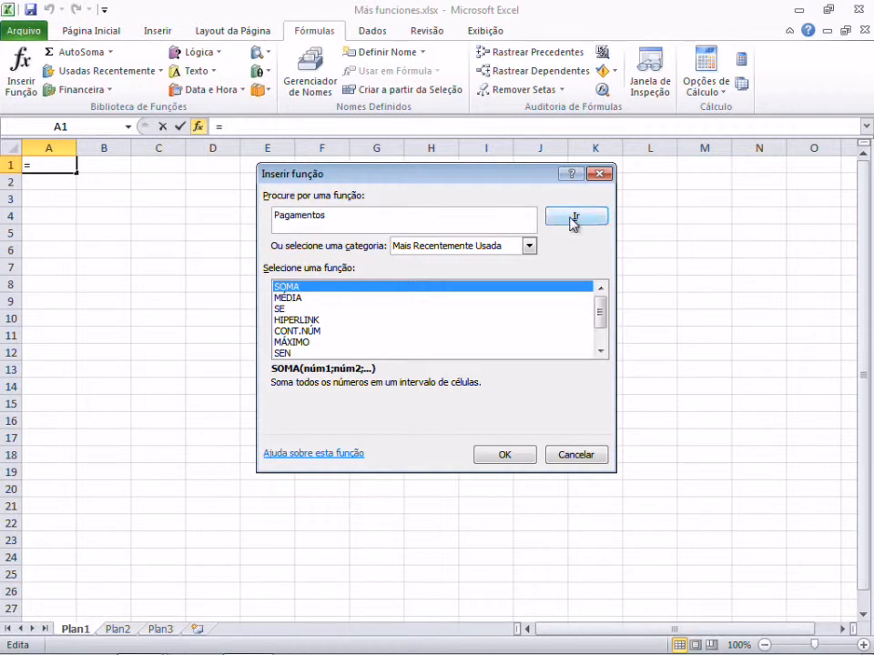
left_click(573, 218)
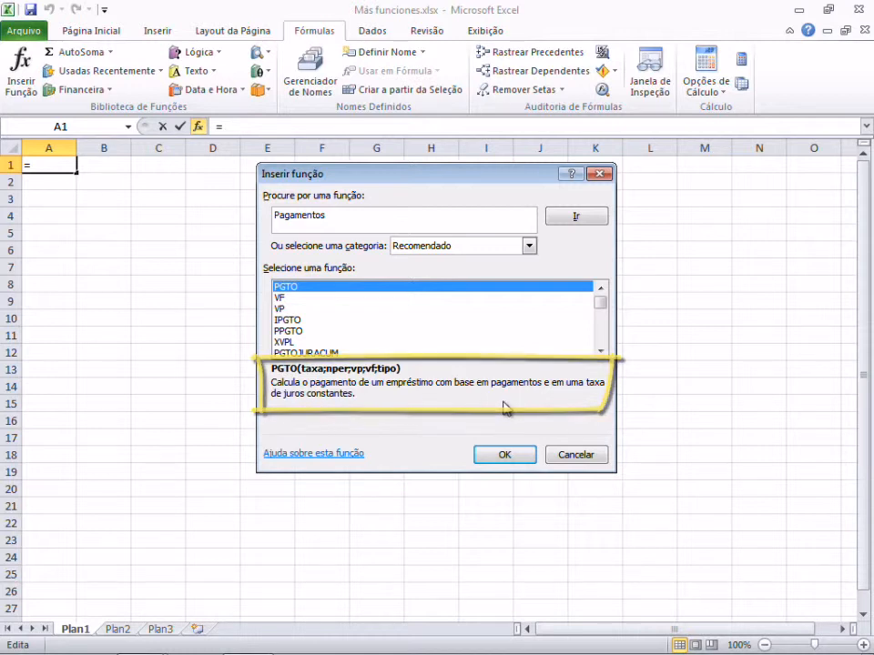
left_click(499, 457)
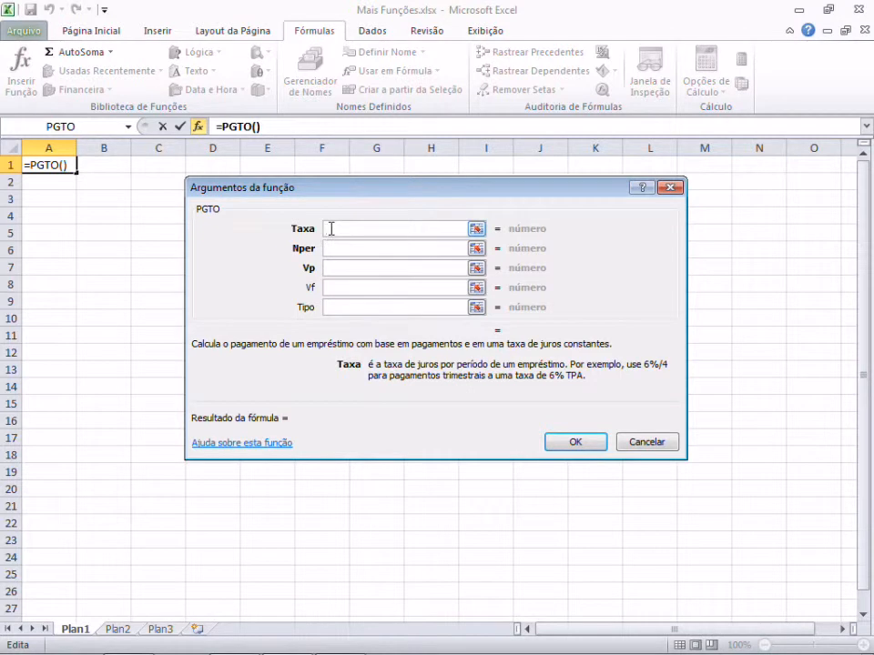
Complete the PGTO arguments in A1 with Taxa 3,5%/12, Nper 36 and Vp 3500.
type("3,5%")
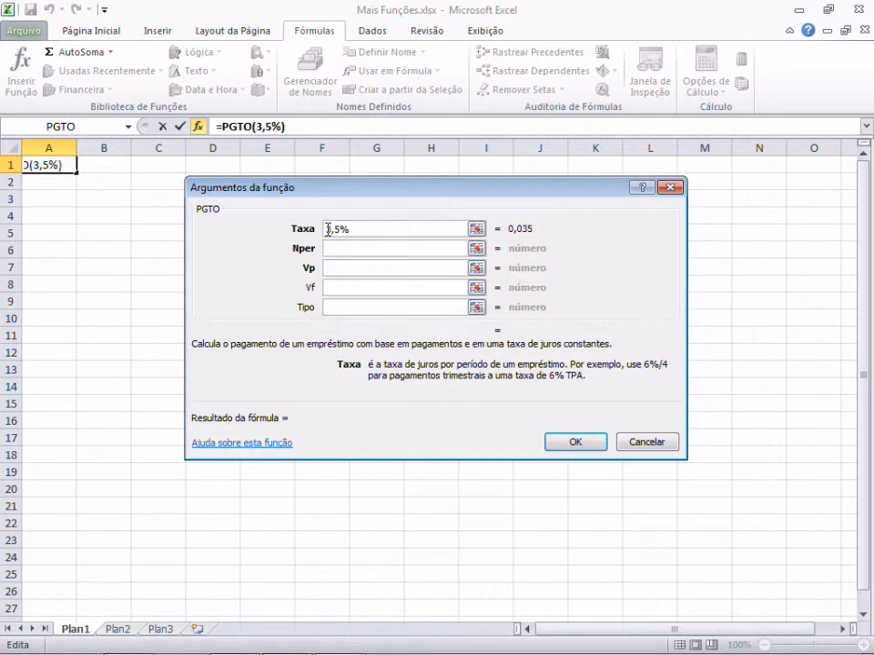
type("/12")
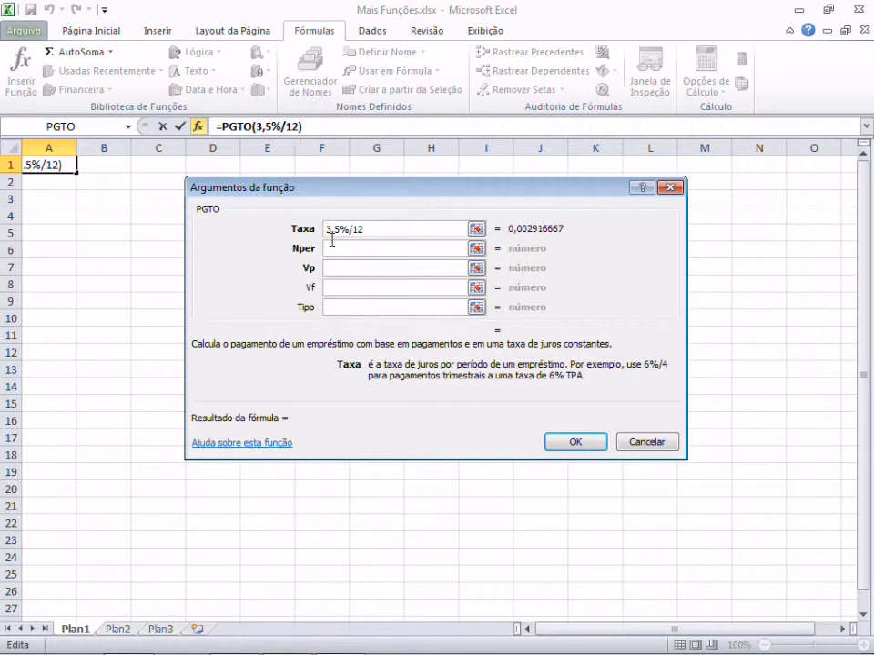
left_click(332, 247)
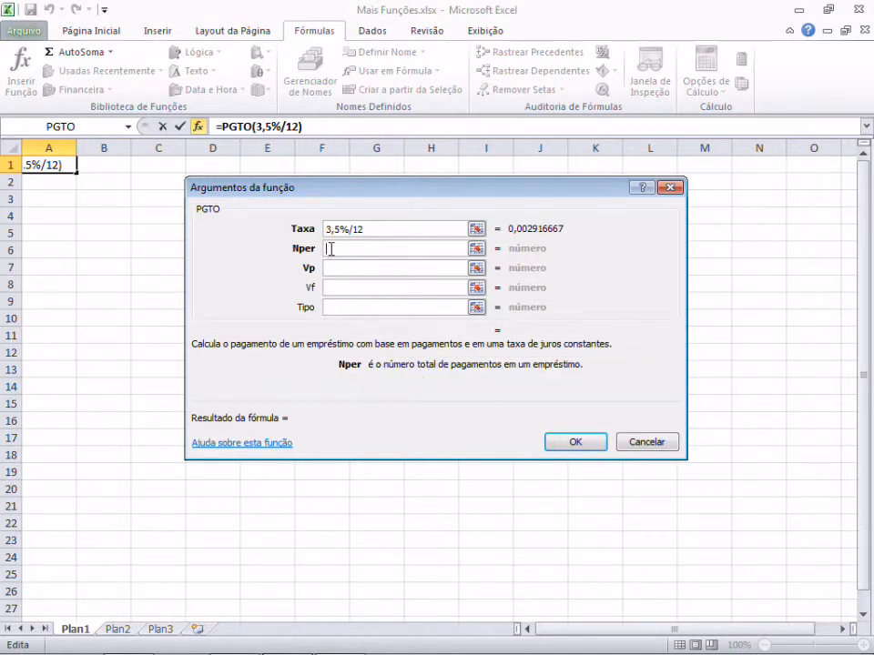
type("36")
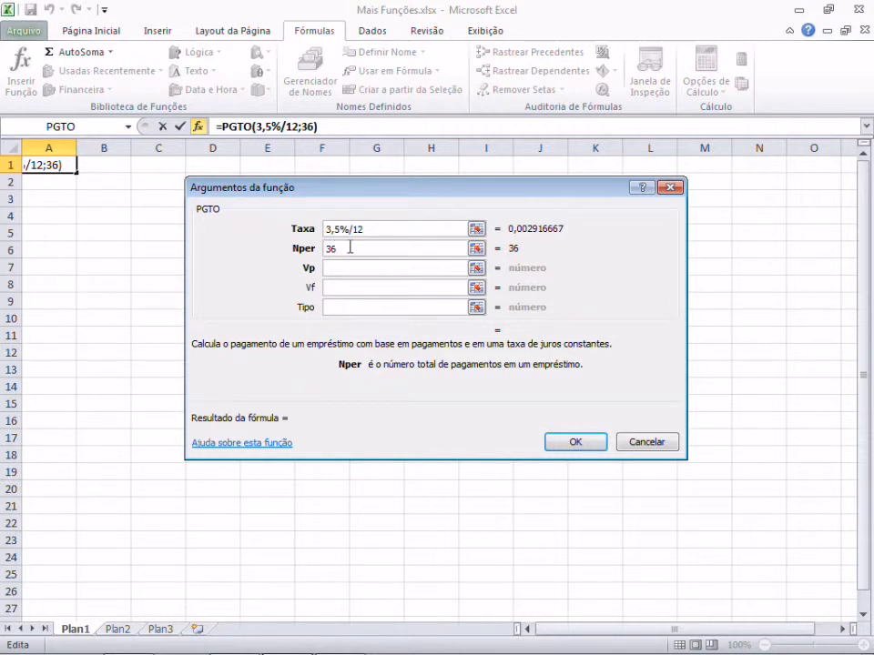
left_click(348, 269)
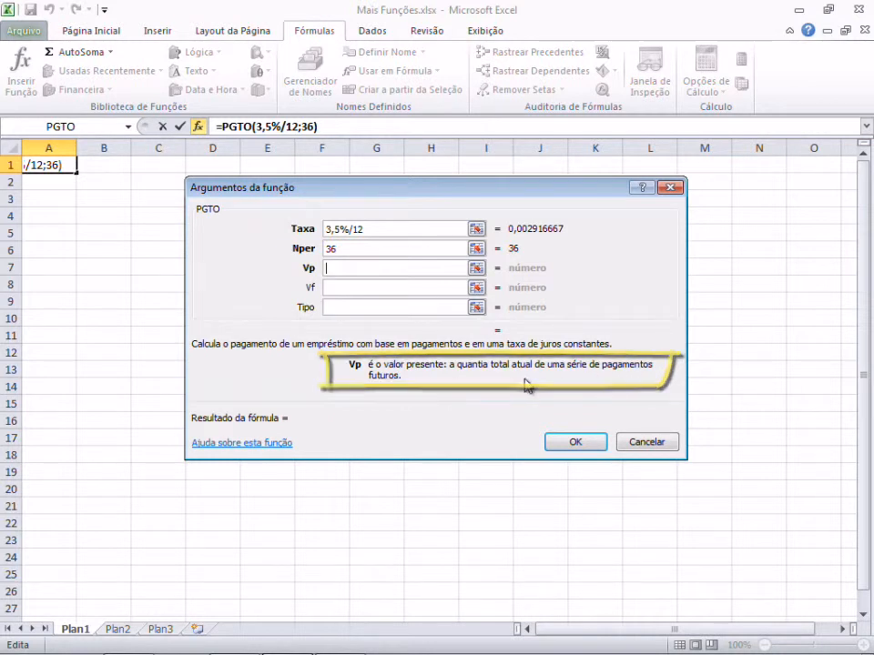
type("3500")
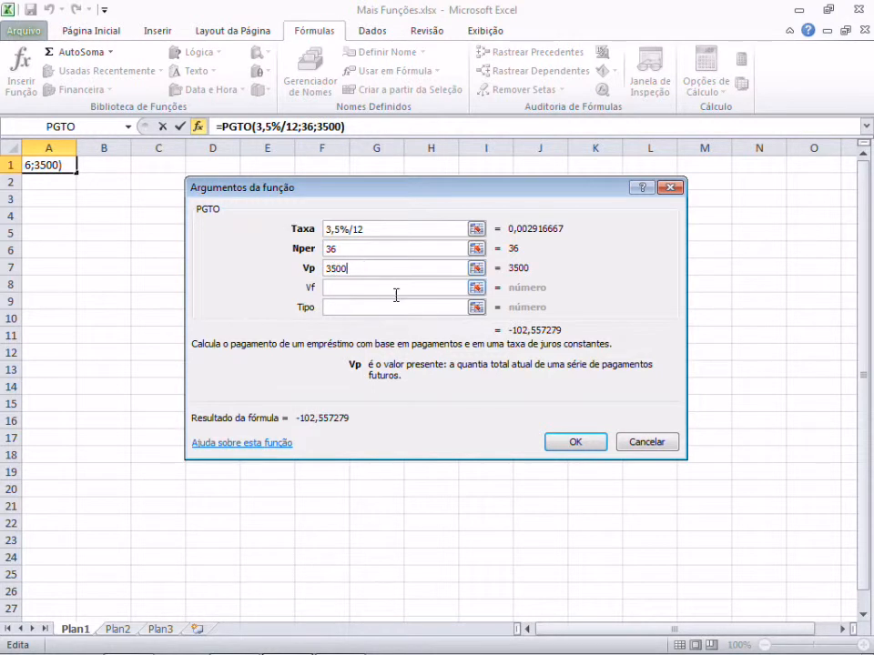
left_click(580, 444)
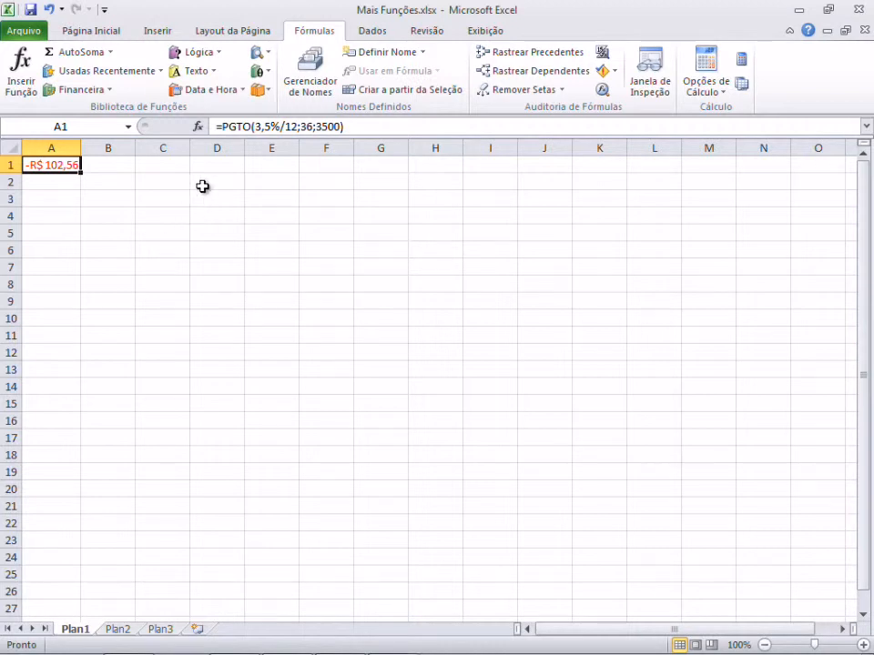
Start a formula in cell D1 with the PGTO function picked from the function suggestions.
left_click(208, 168)
type("=")
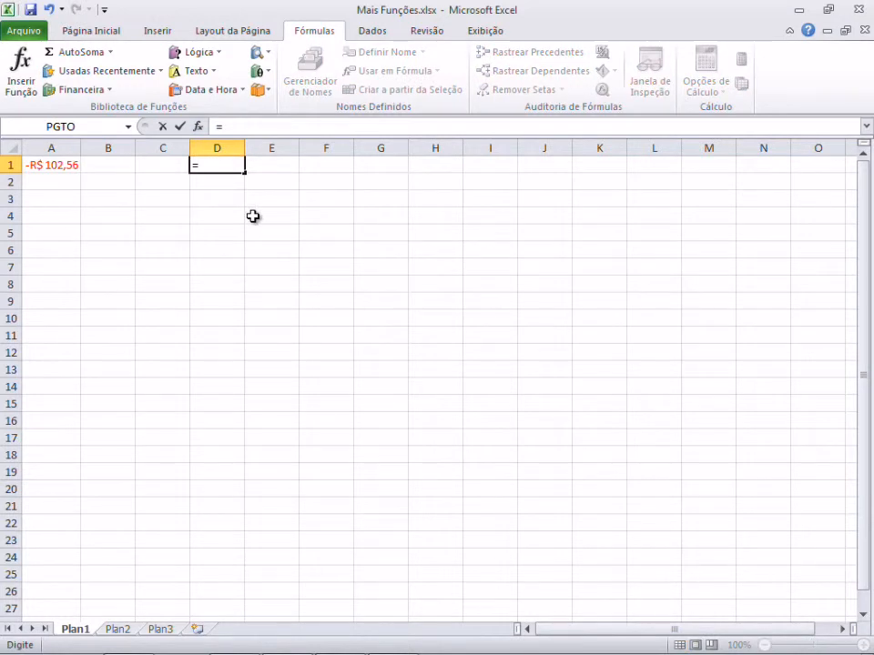
type("P")
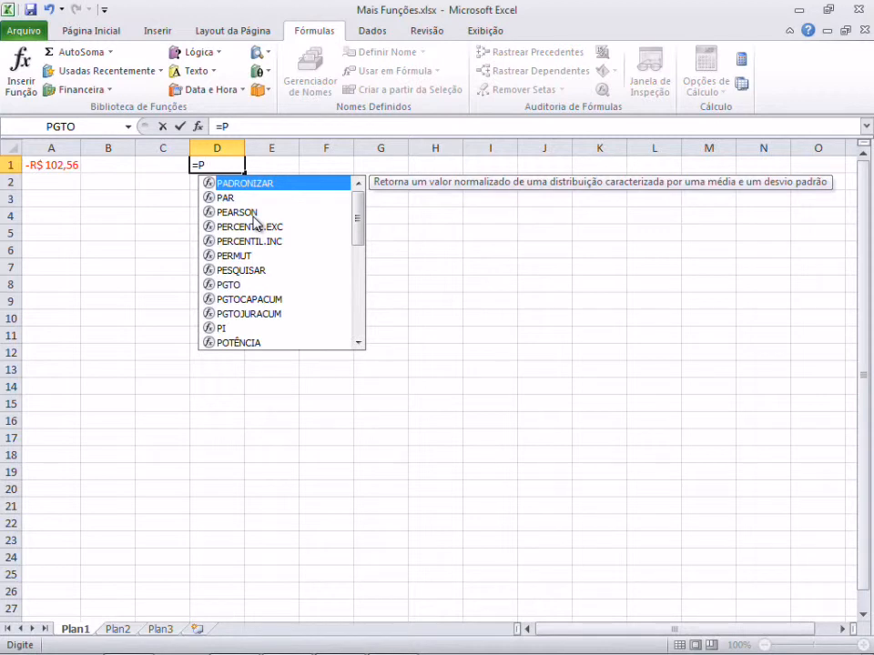
left_click_drag(359, 211, 358, 216)
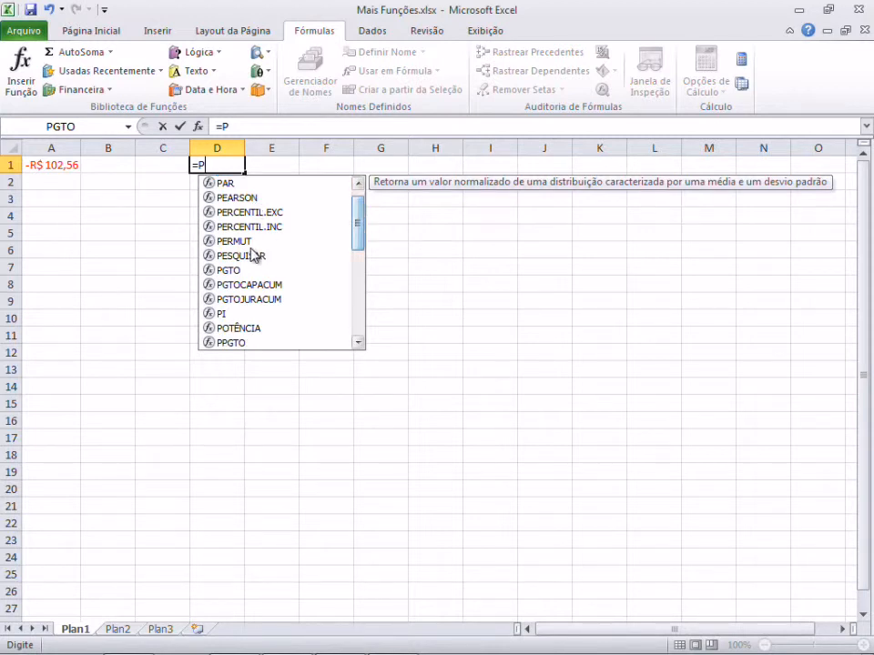
left_click(237, 273)
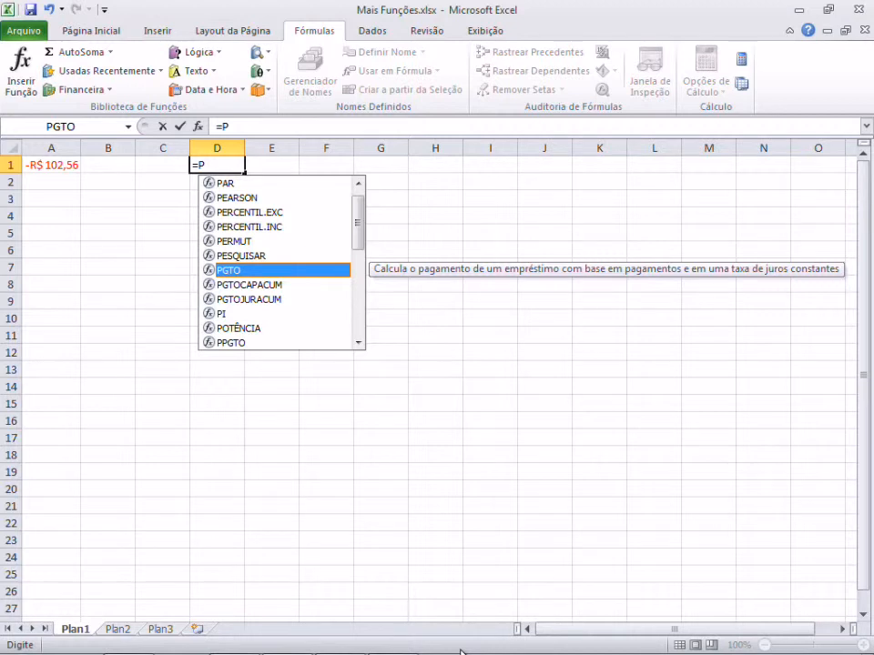
double_click(291, 279)
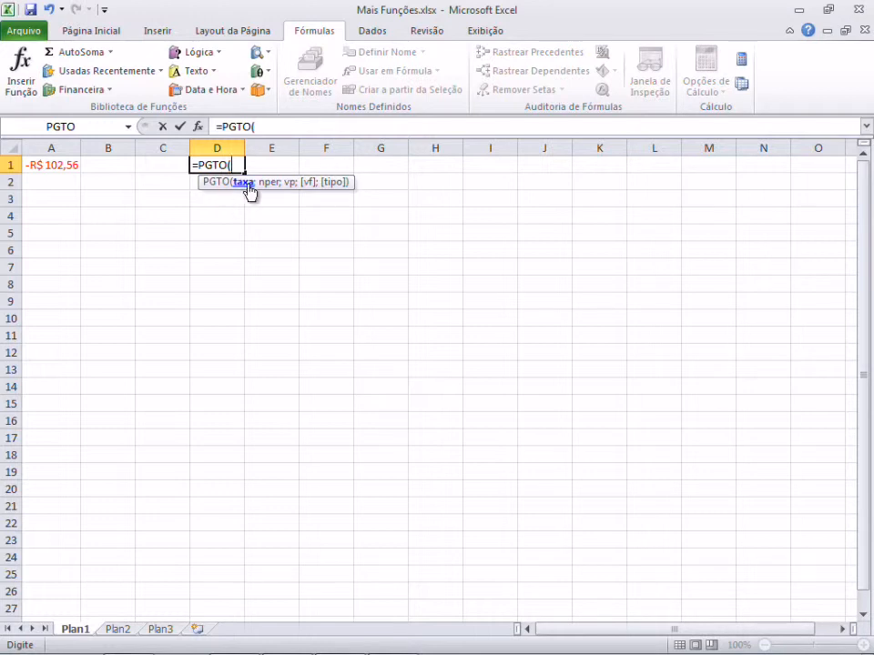
Complete the D1 formula as =PGTO(5%/12;30*12;180000) and reselect the cell.
type("5%/12")
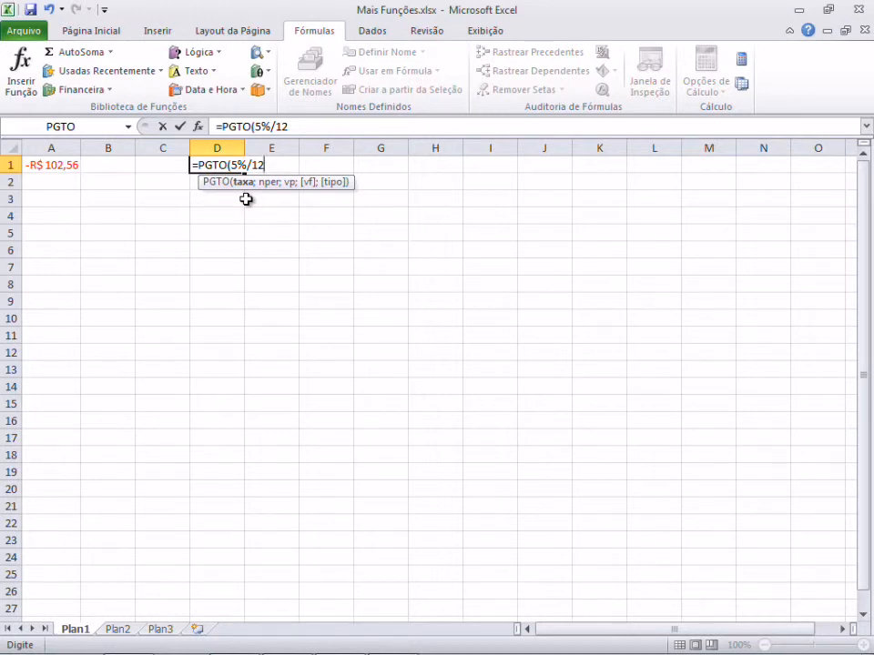
type(";")
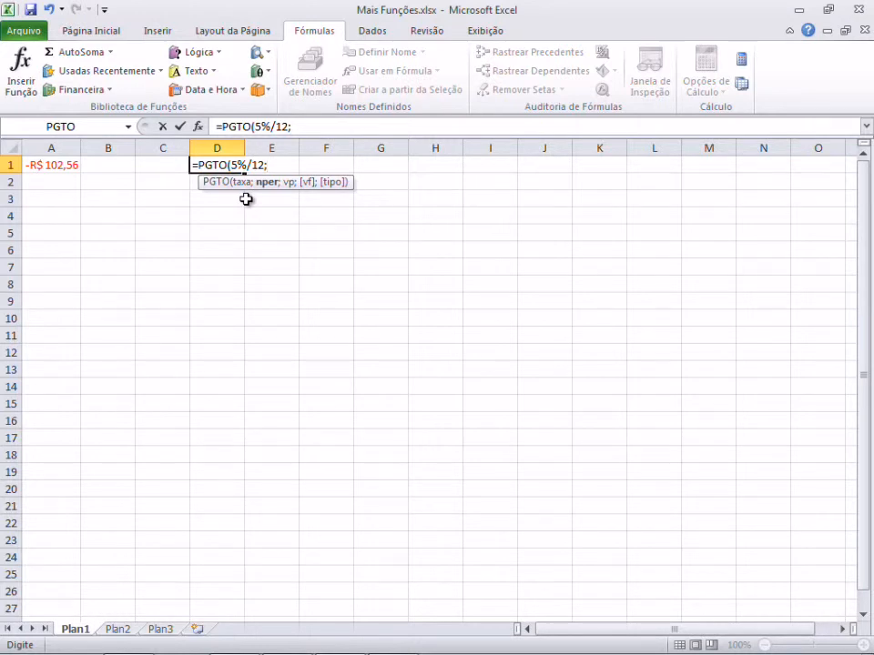
type("30*12;")
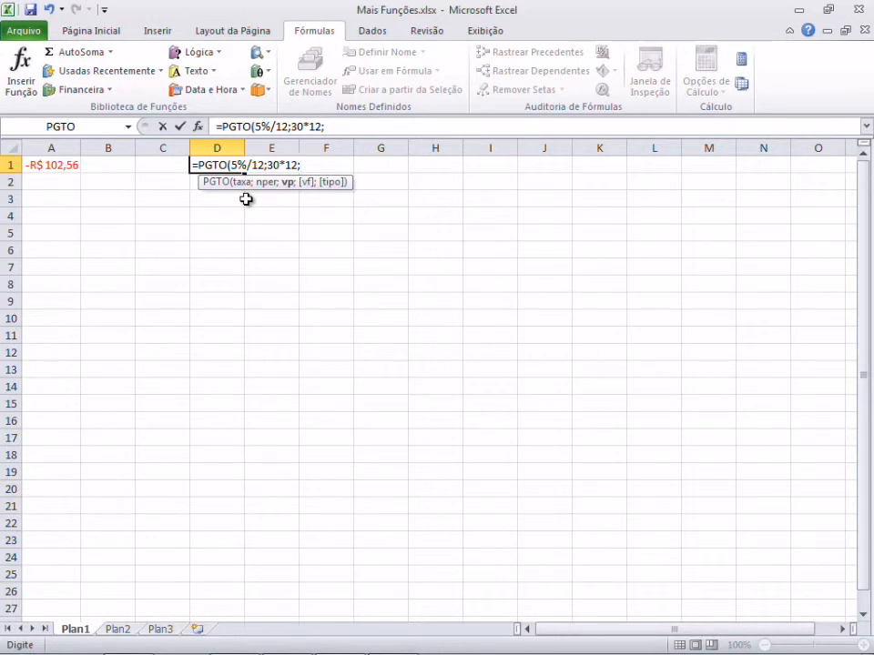
type("180000")
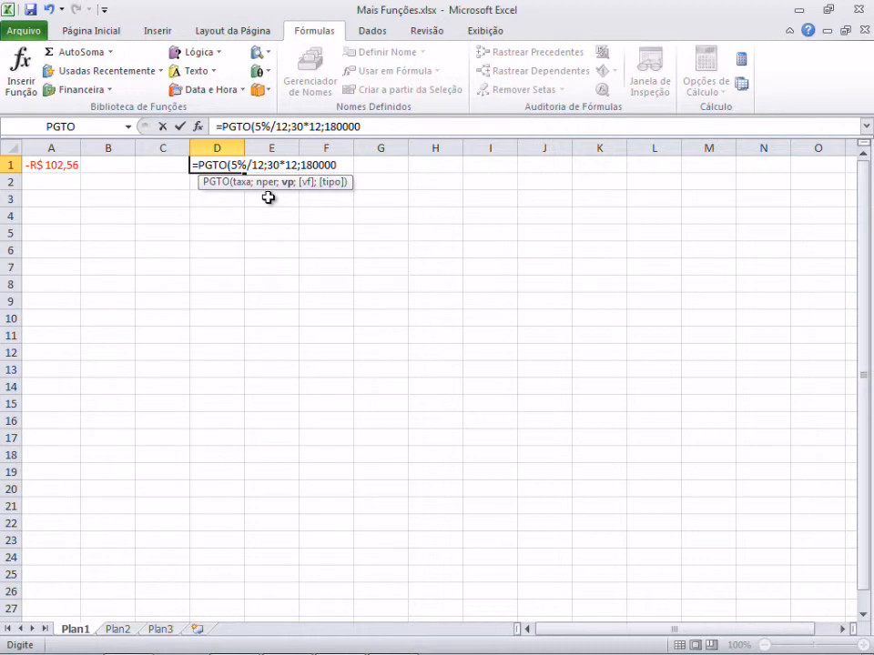
type(")")
key("Return")
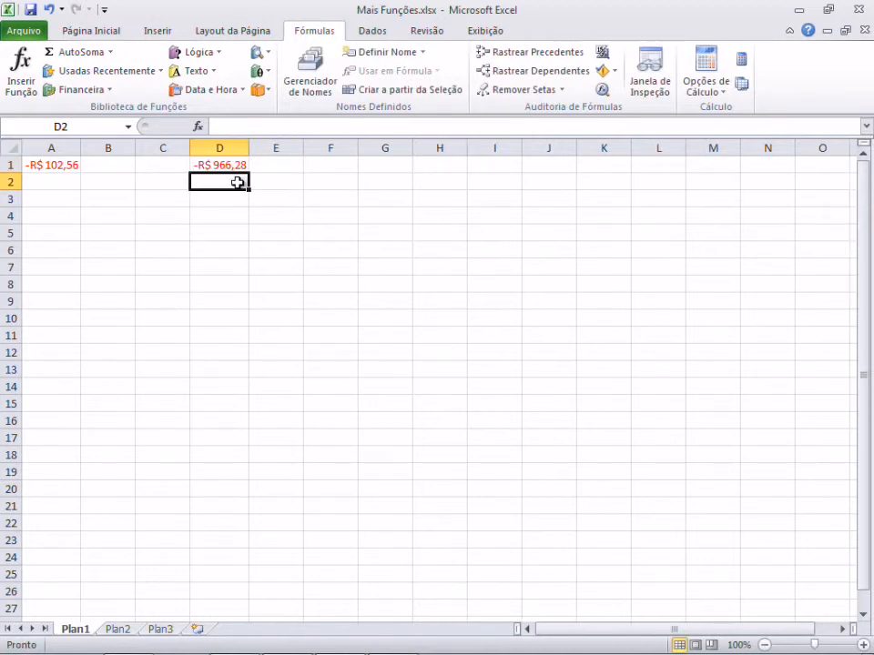
left_click(241, 167)
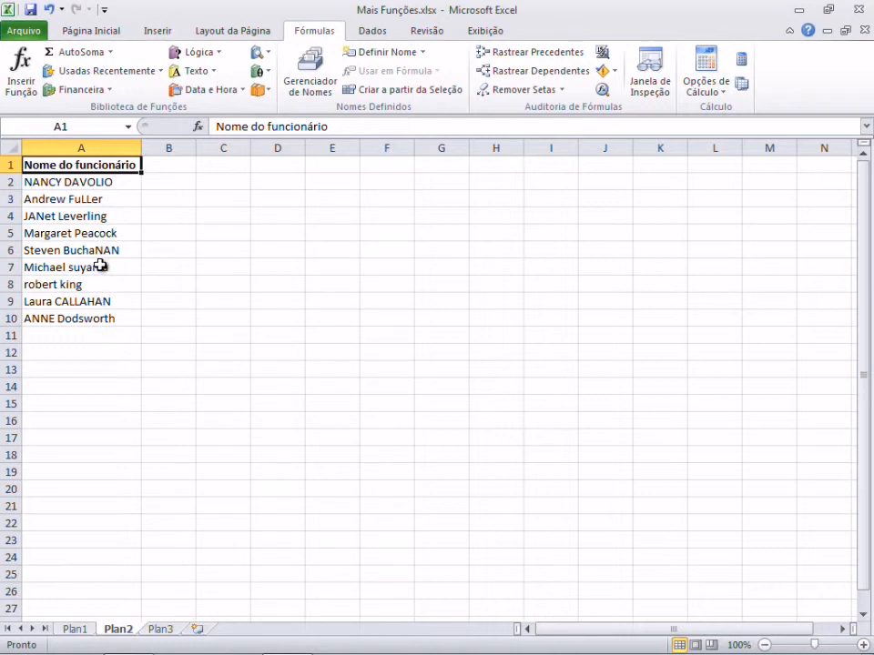
Search the function library for "maiúscula" and insert PRI.MAIÚSCULA in cell B2 of sheet Plan2.
left_click(154, 182)
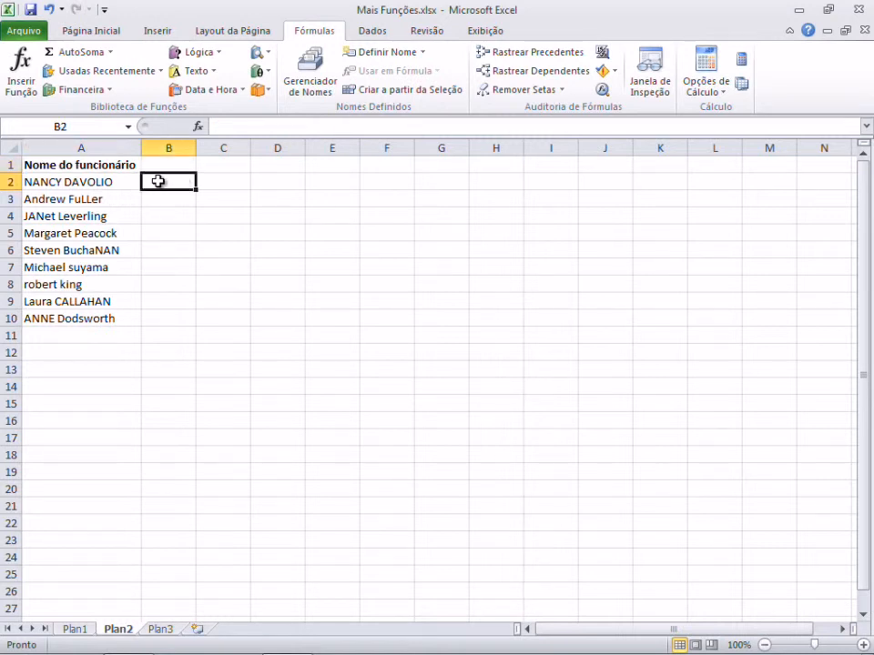
left_click(24, 80)
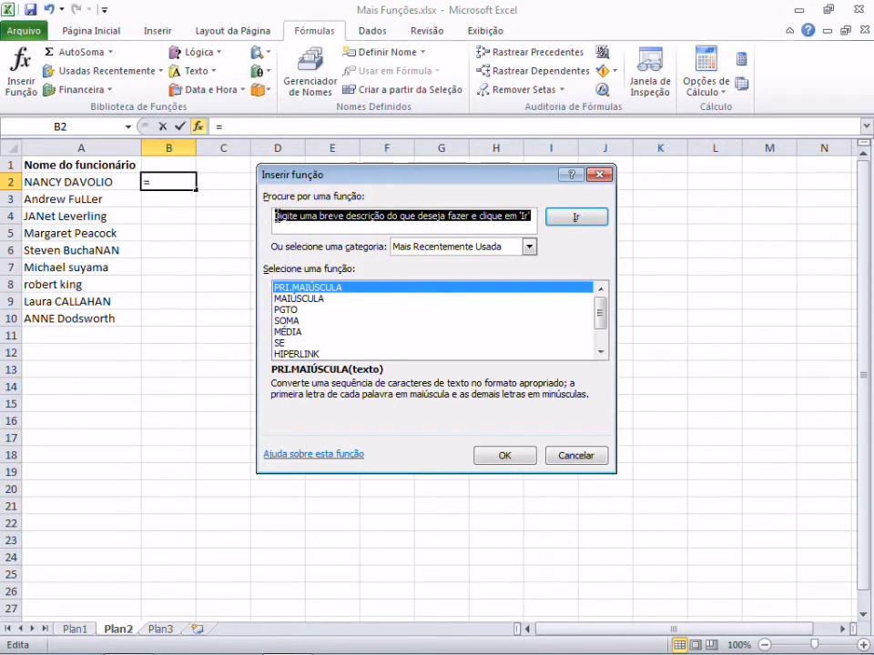
type("maiúscula")
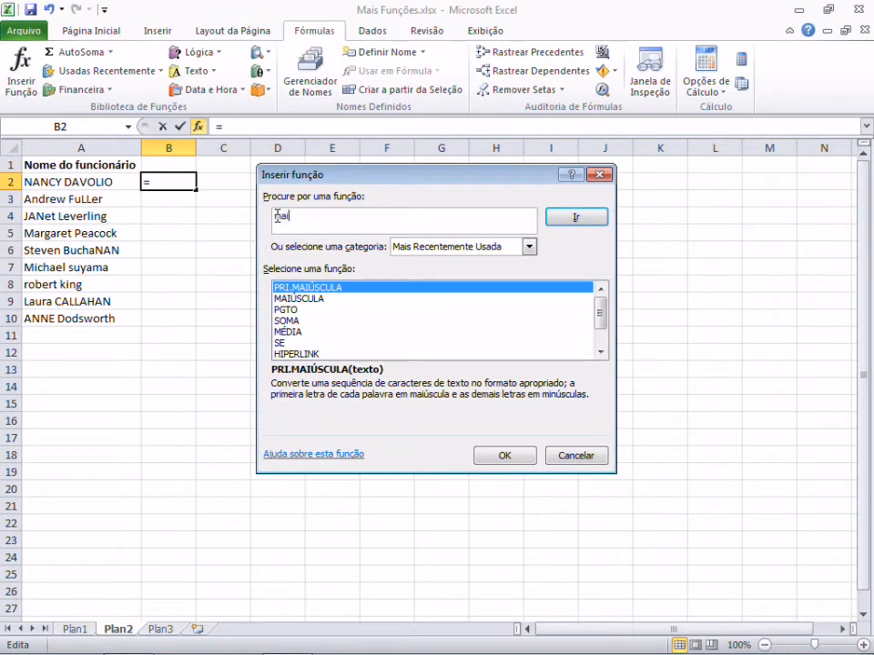
left_click(569, 218)
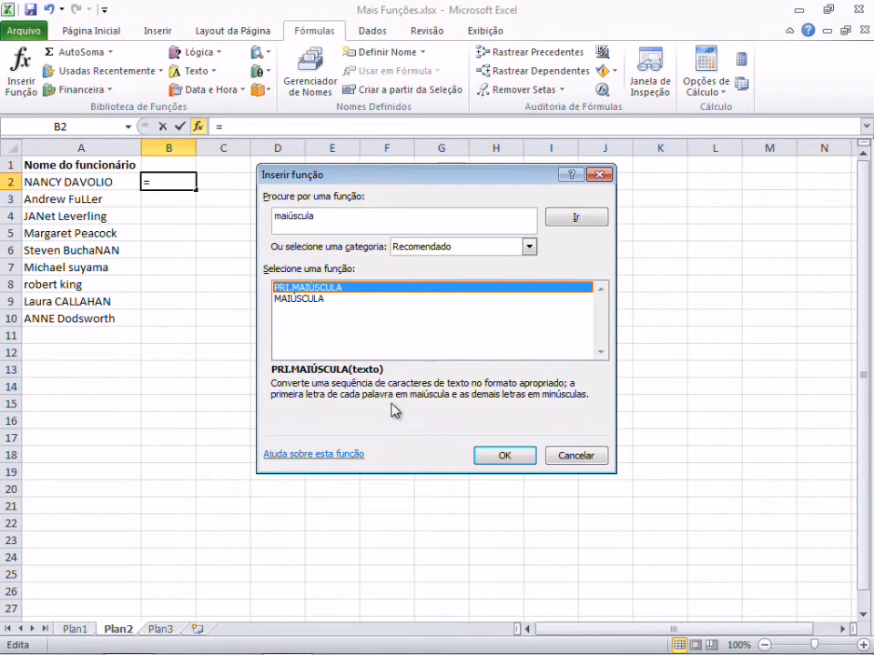
left_click(504, 455)
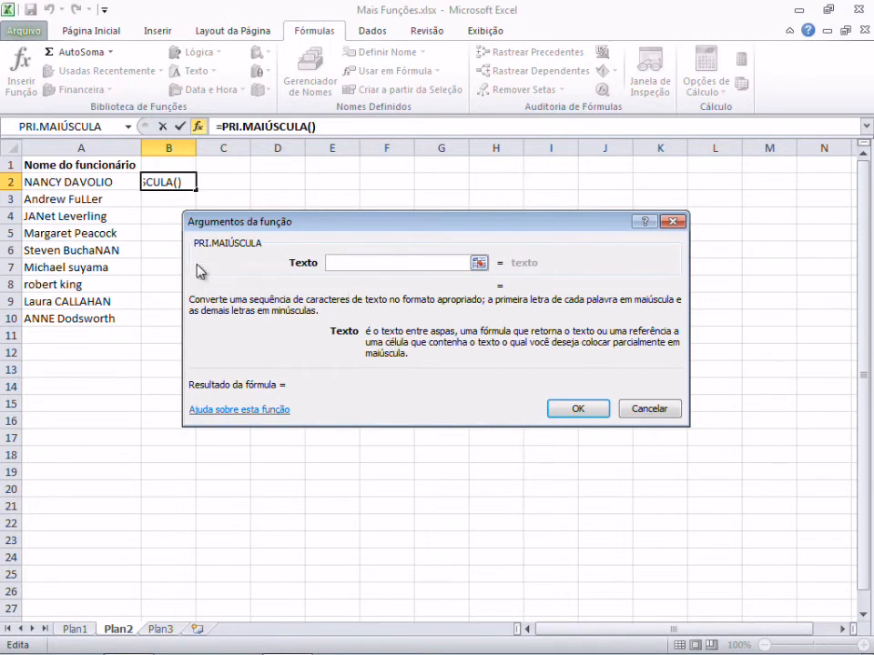
Use cell A2 as the Texto argument of PRI.MAIÚSCULA and fill the formula from B2 down to B10.
left_click(81, 181)
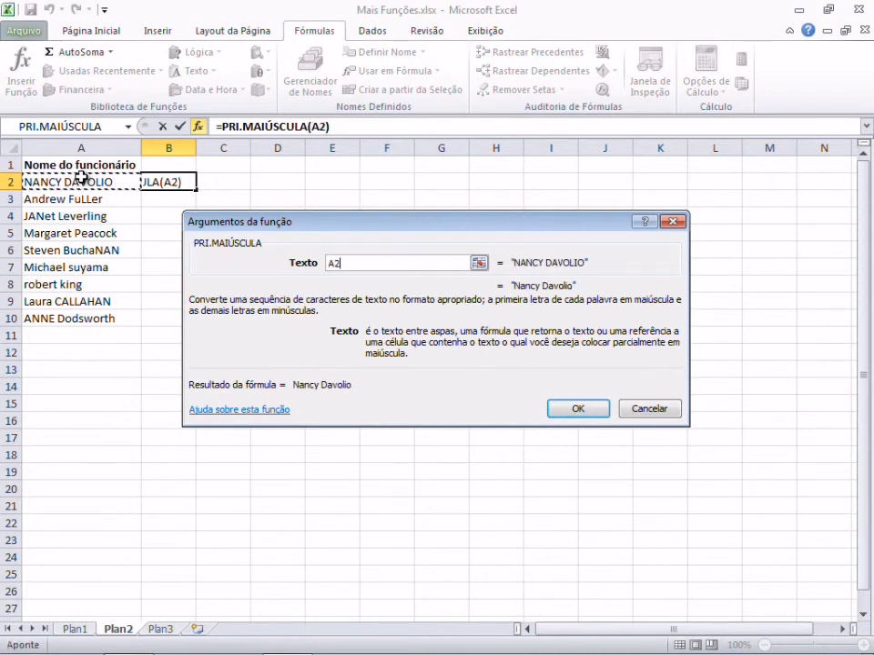
left_click(572, 408)
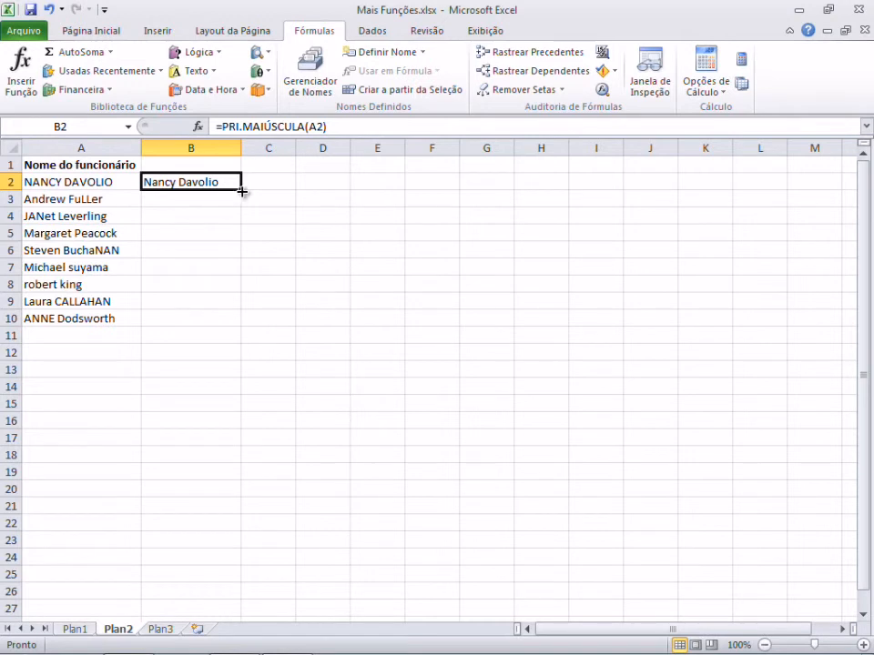
left_click_drag(242, 189, 244, 325)
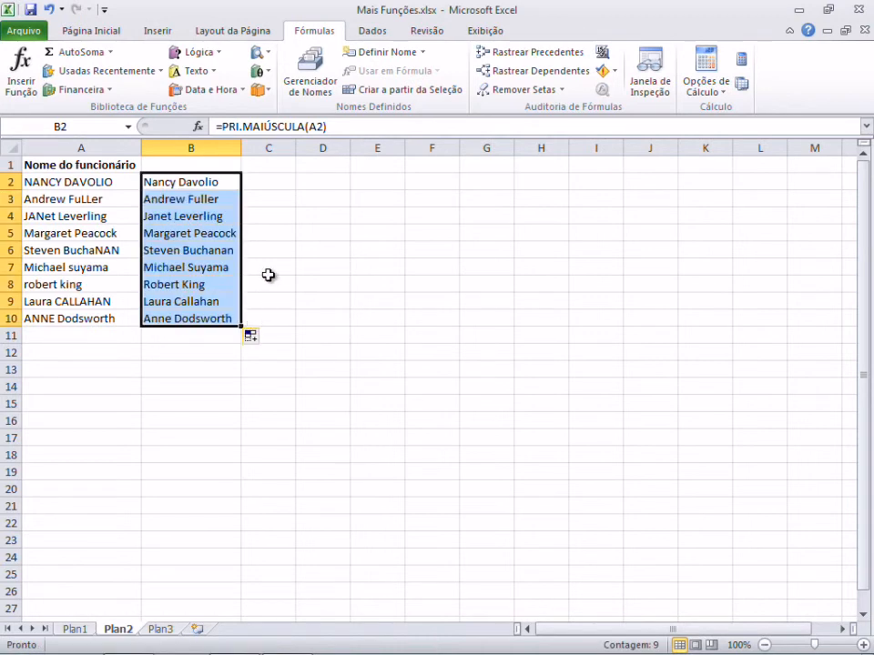
left_click(210, 182)
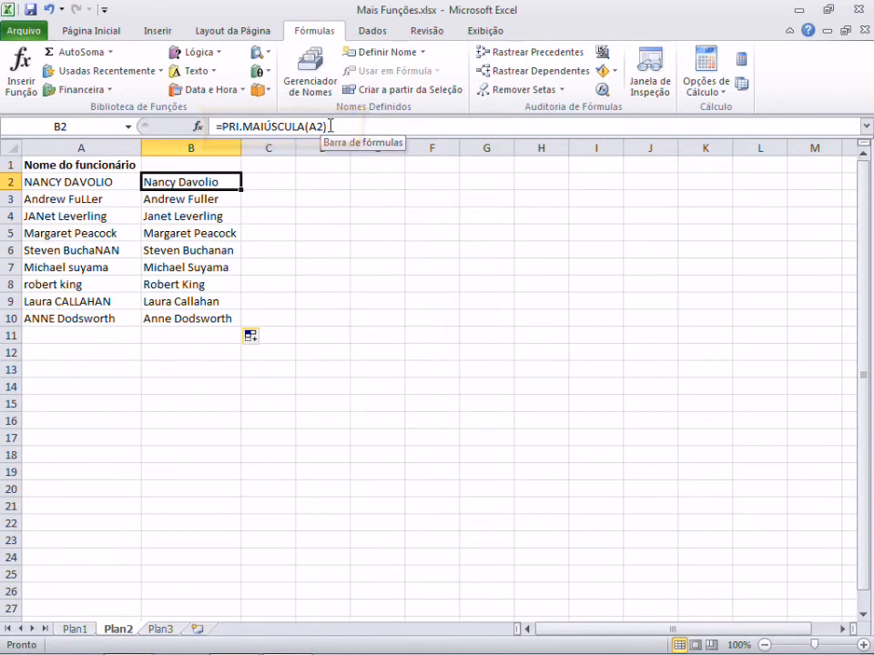
left_click(112, 199)
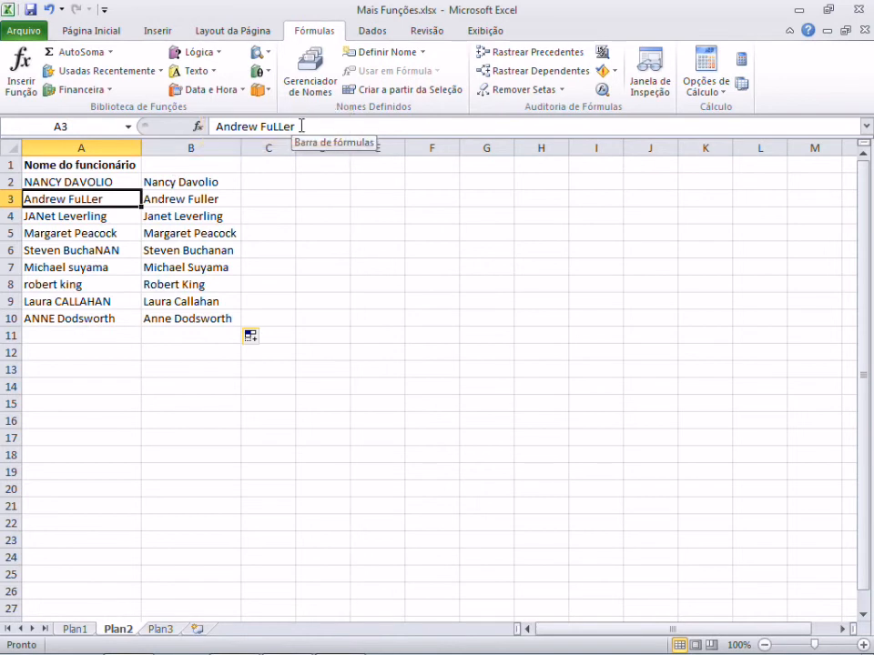
Copy the corrected names in B2:B10 and paste them as values over the original names in A2:A10.
left_click(229, 182)
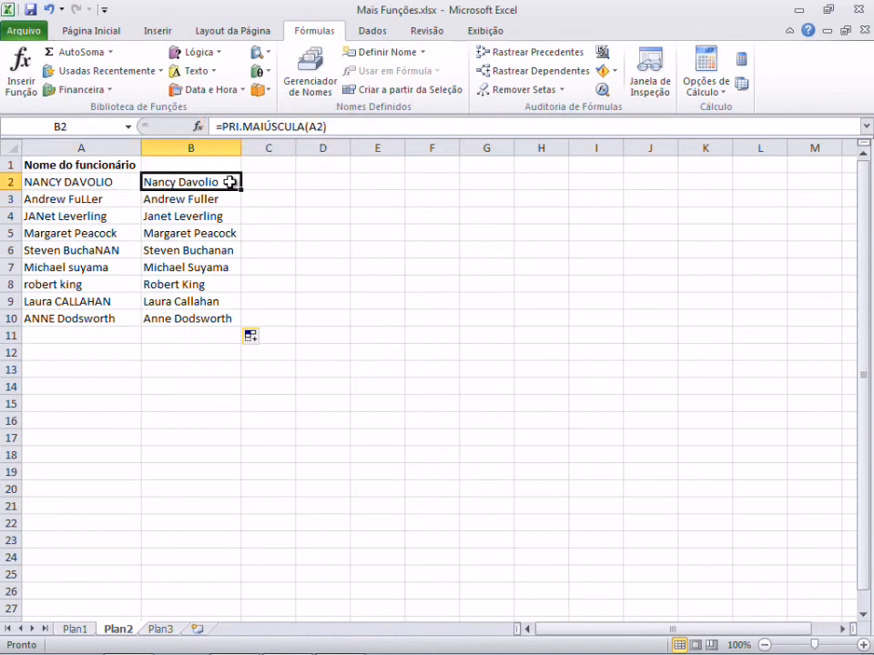
left_click_drag(229, 182, 224, 310)
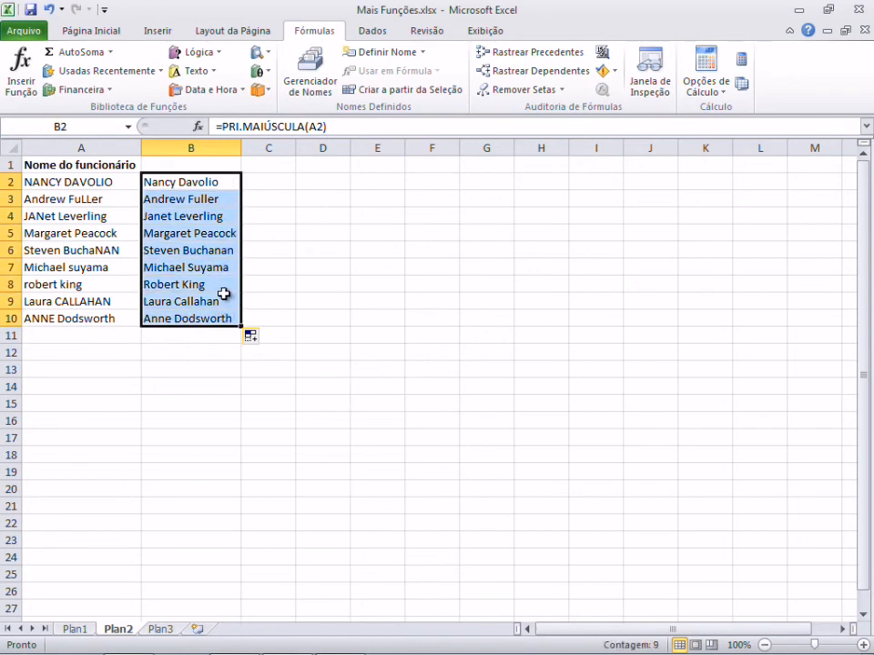
right_click(225, 294)
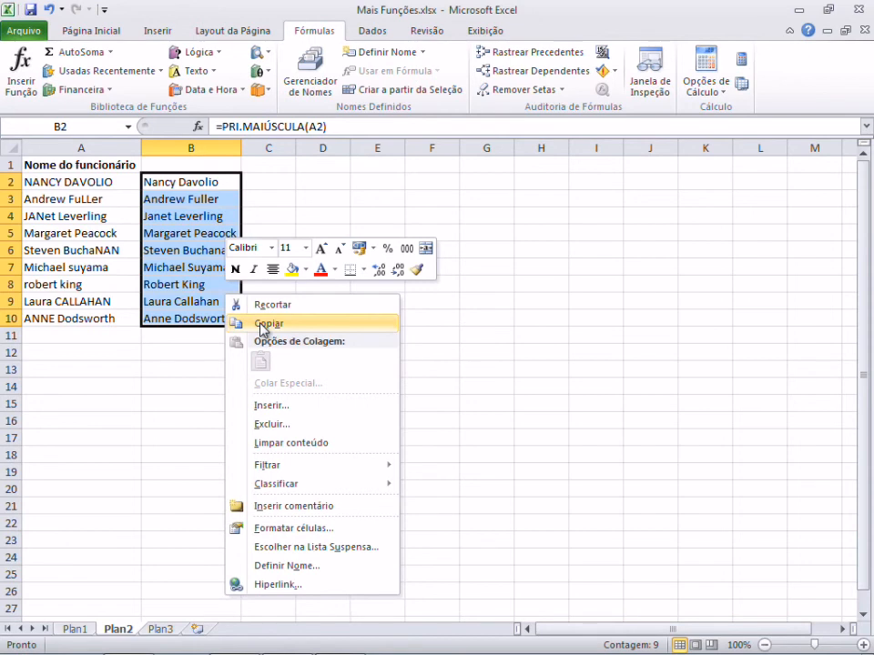
left_click(240, 323)
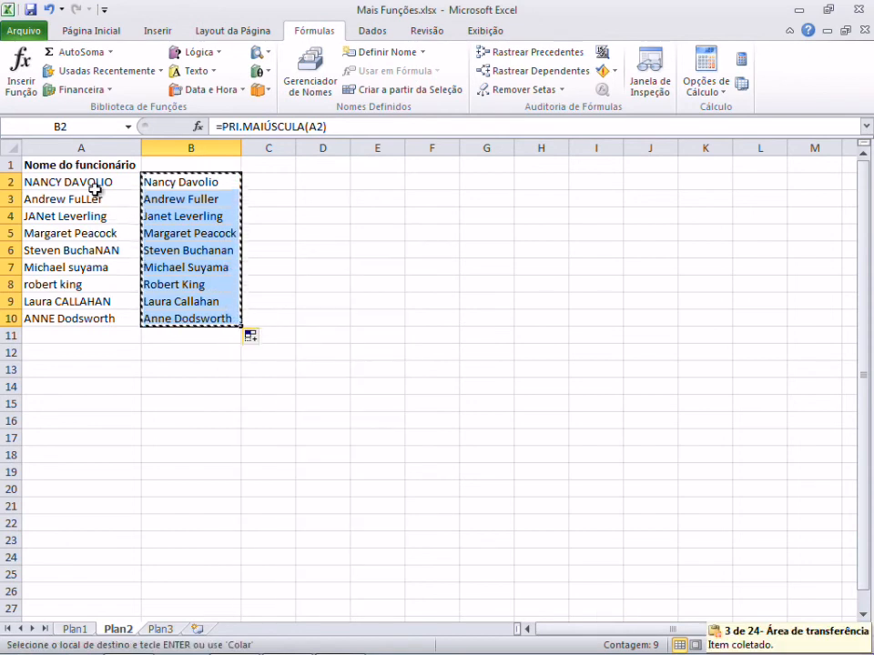
left_click_drag(94, 181, 95, 317)
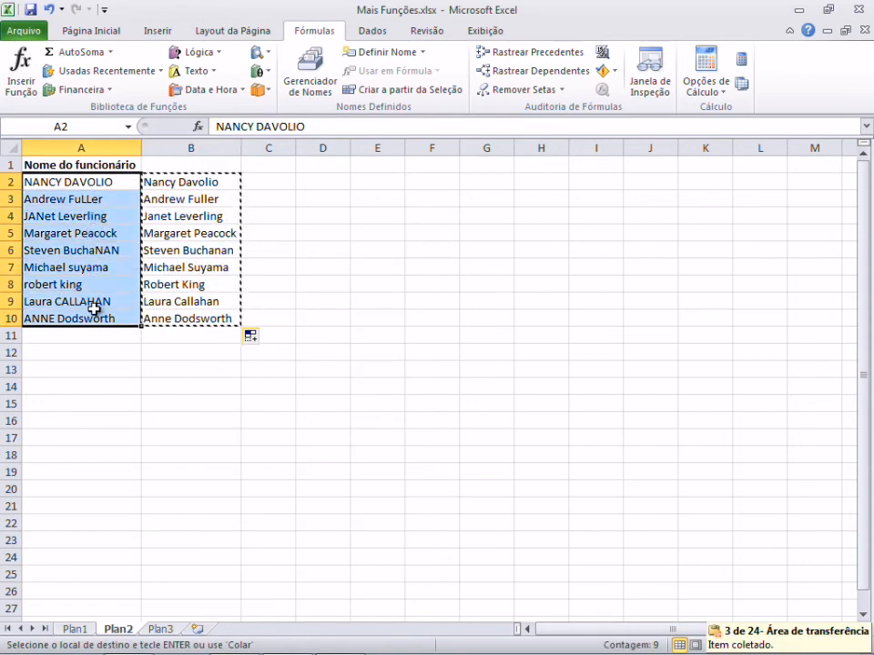
right_click(99, 251)
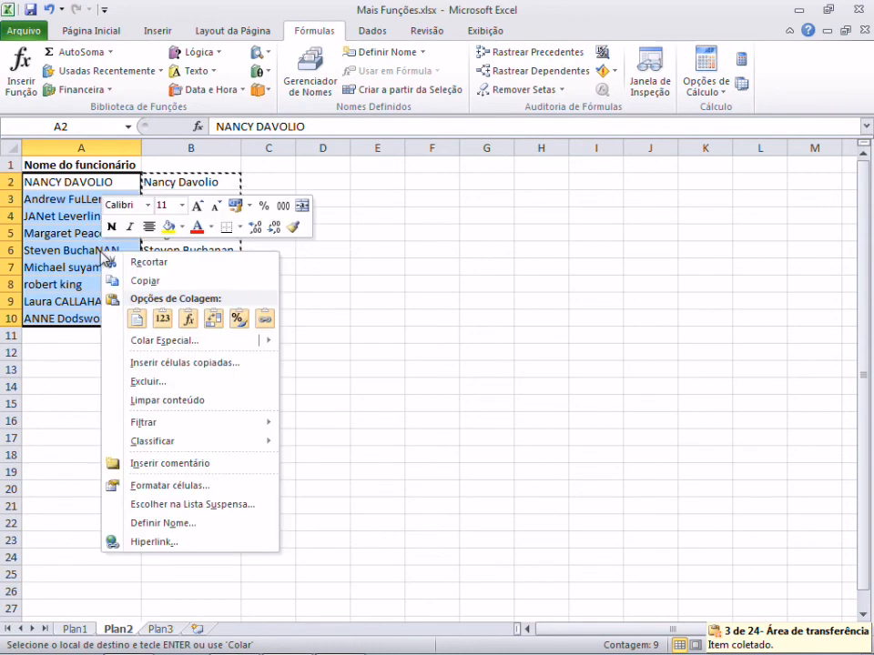
left_click(162, 319)
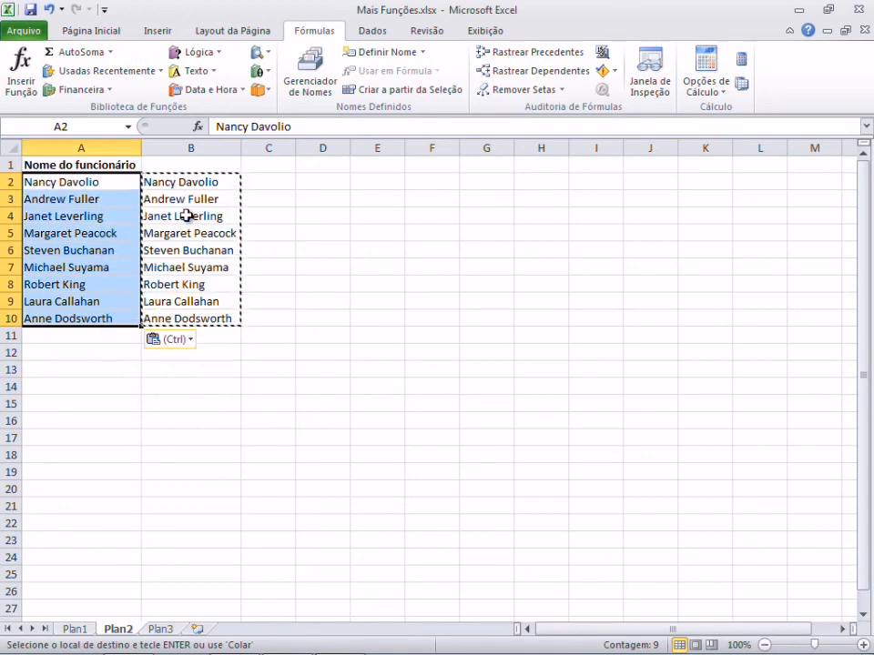
key("Escape")
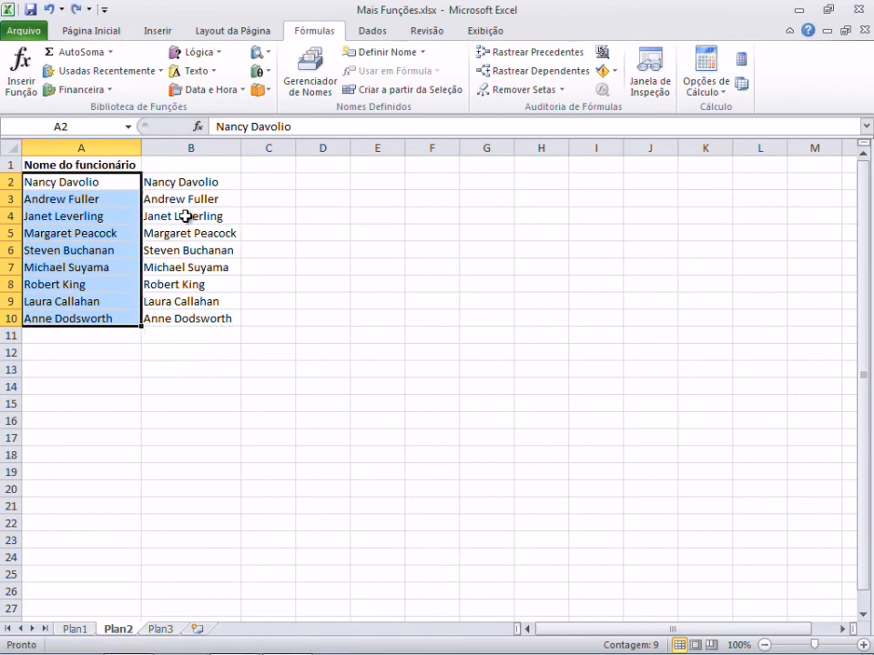
Compare the contents of cells A2 and B2, and delete the helper formulas in B2:B10.
left_click(111, 181)
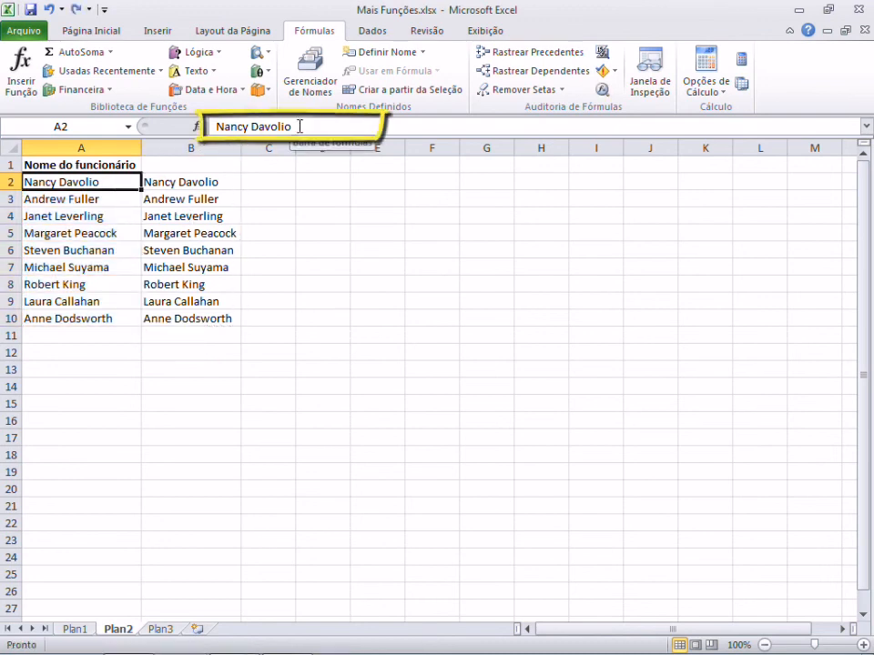
left_click(210, 181)
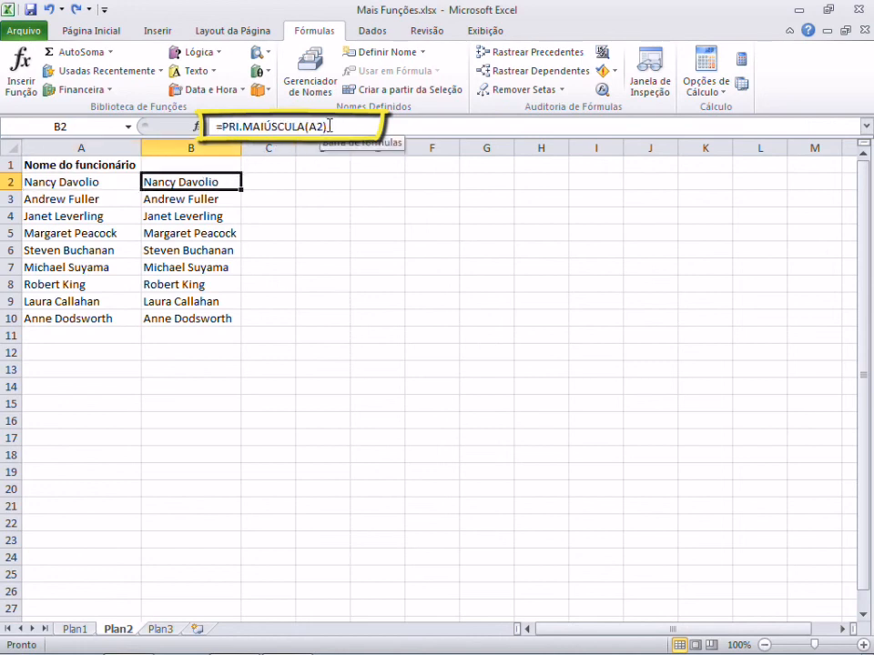
left_click_drag(210, 184, 203, 314)
key("Delete")
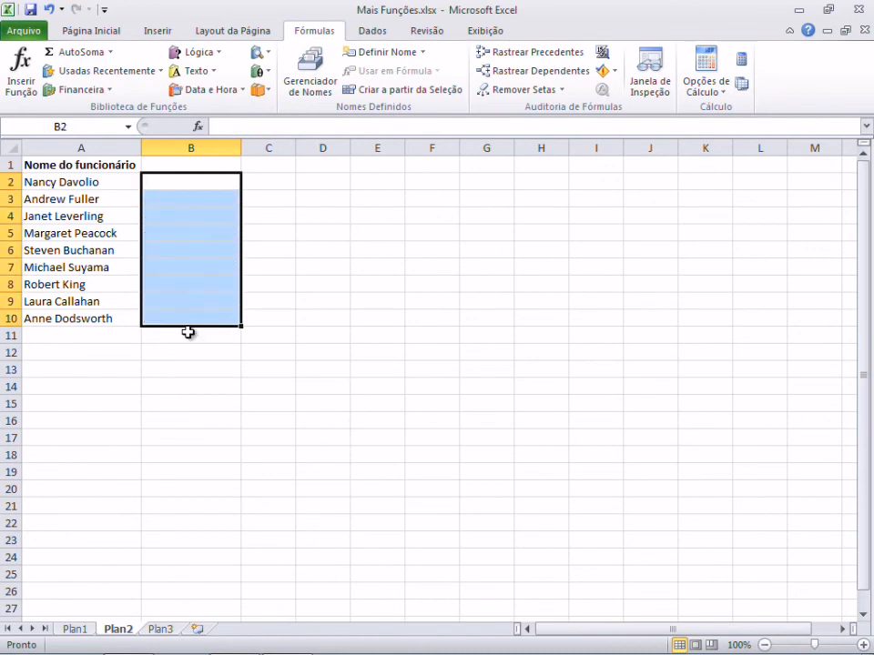